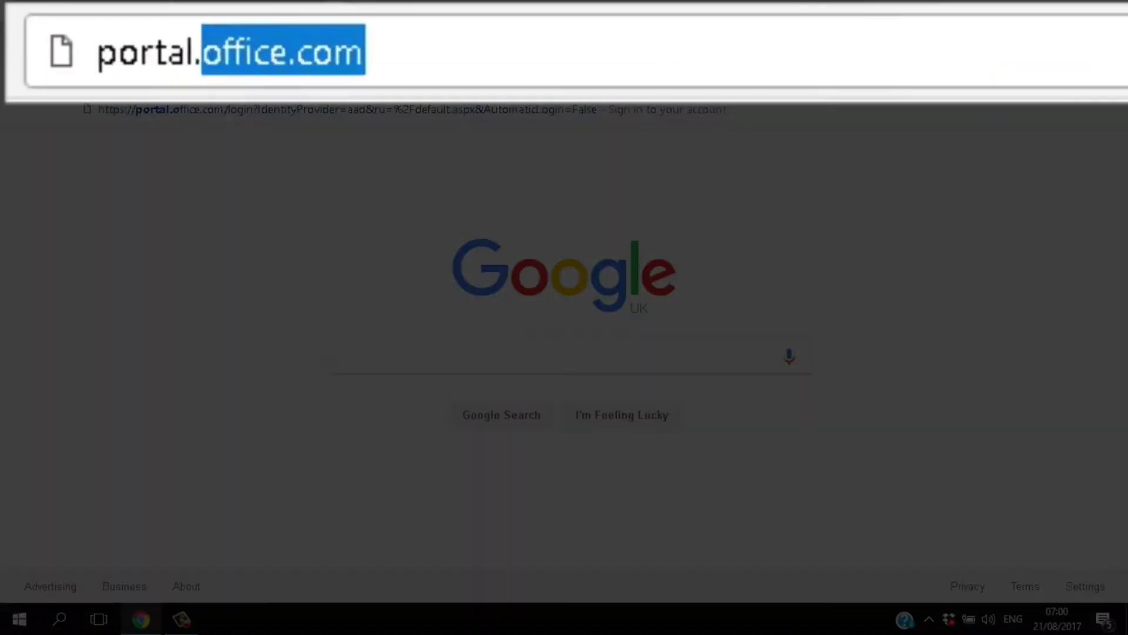
# Load office.com in Chrome to reach the Office 365 home page
pyautogui.write('office.com')
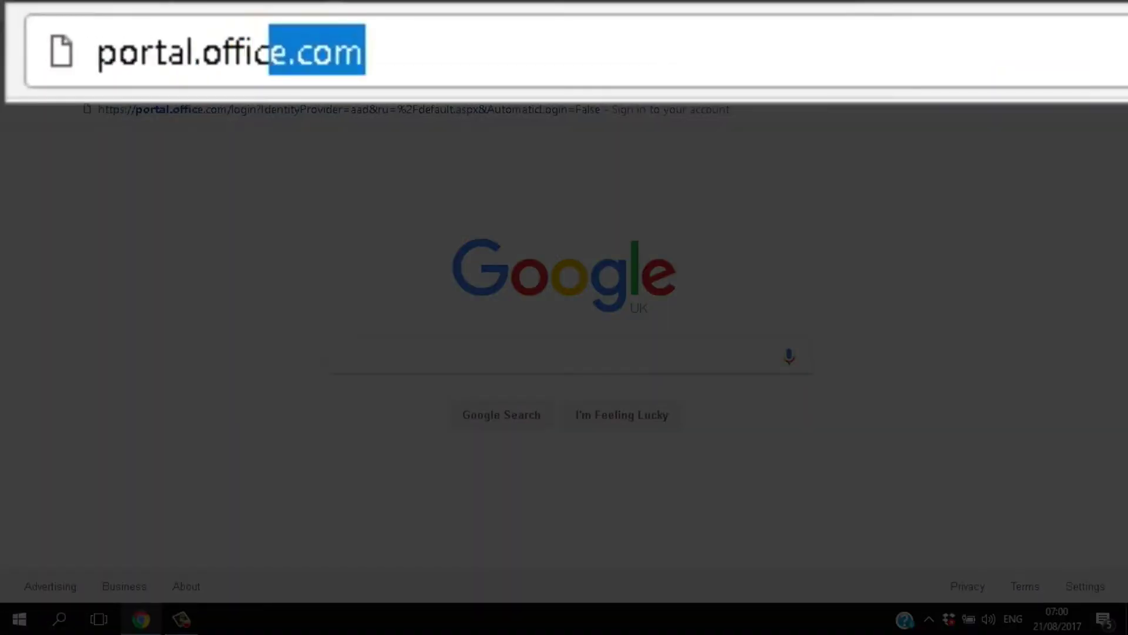
pyautogui.press('Return')
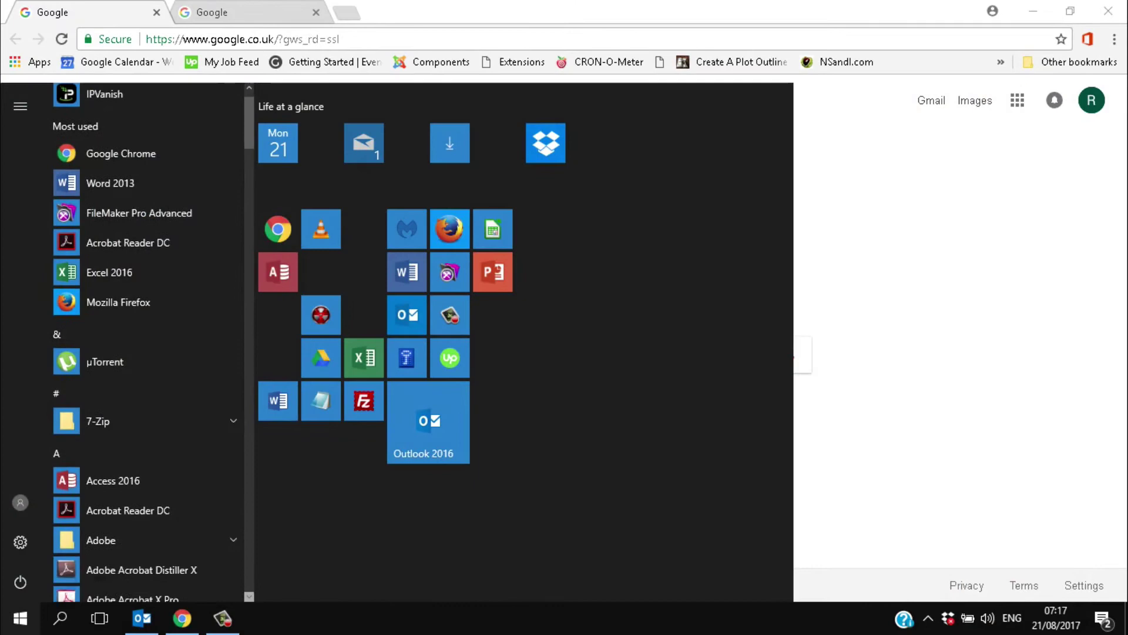
# Find Outlook 2016 in the Start menu app list and pin it to Start
pyautogui.scroll(-10, 147, 341)
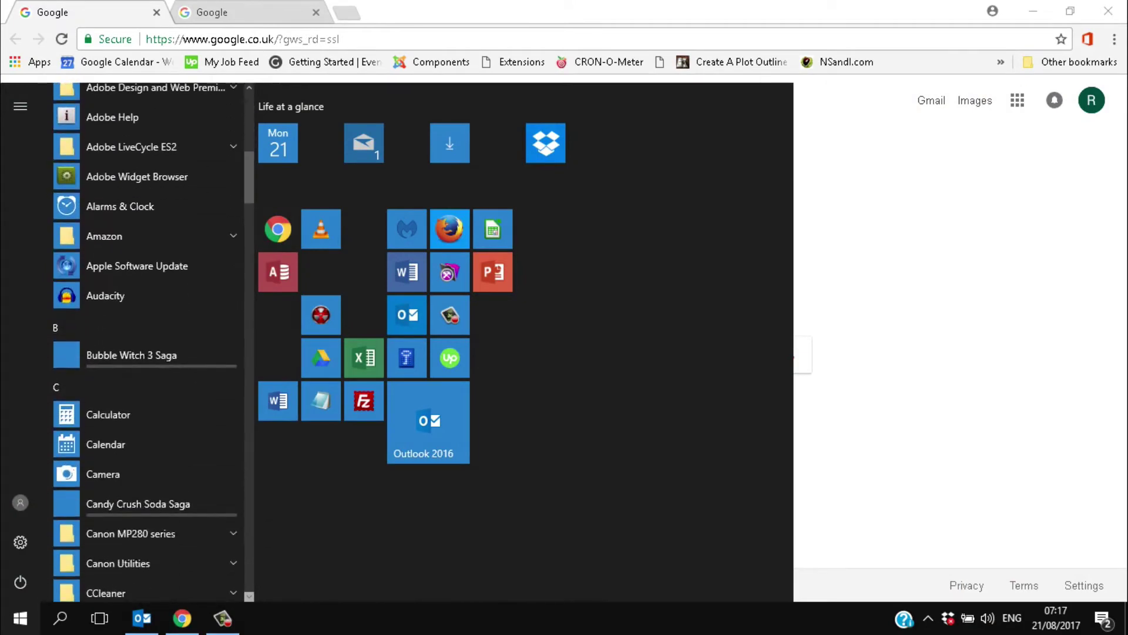
pyautogui.scroll(-20, 147, 342)
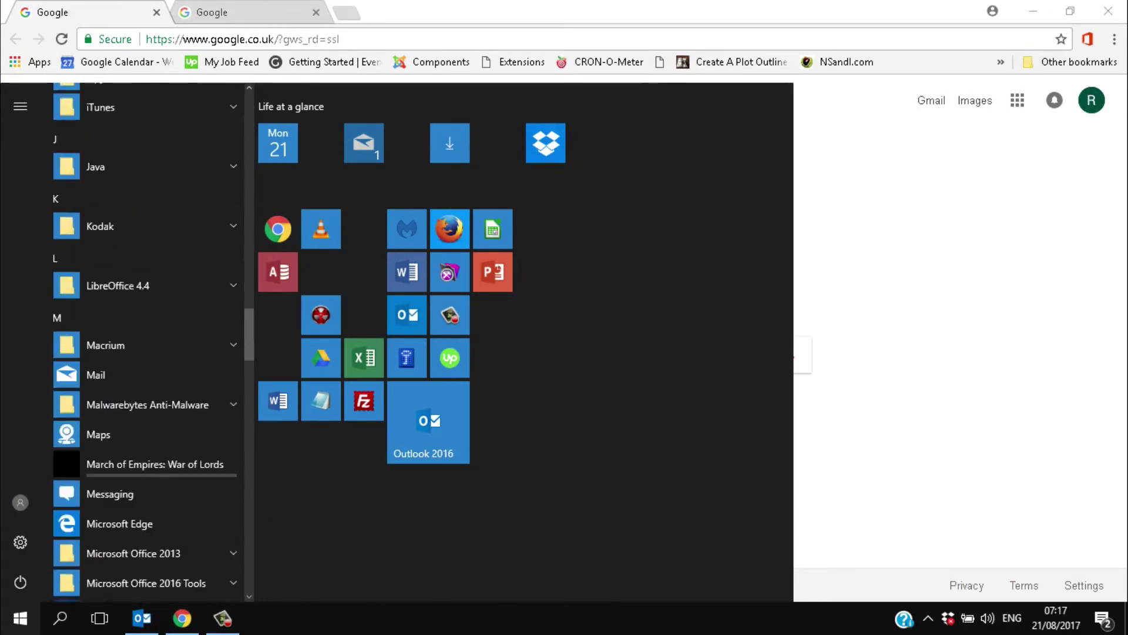
pyautogui.scroll(-8, 147, 342)
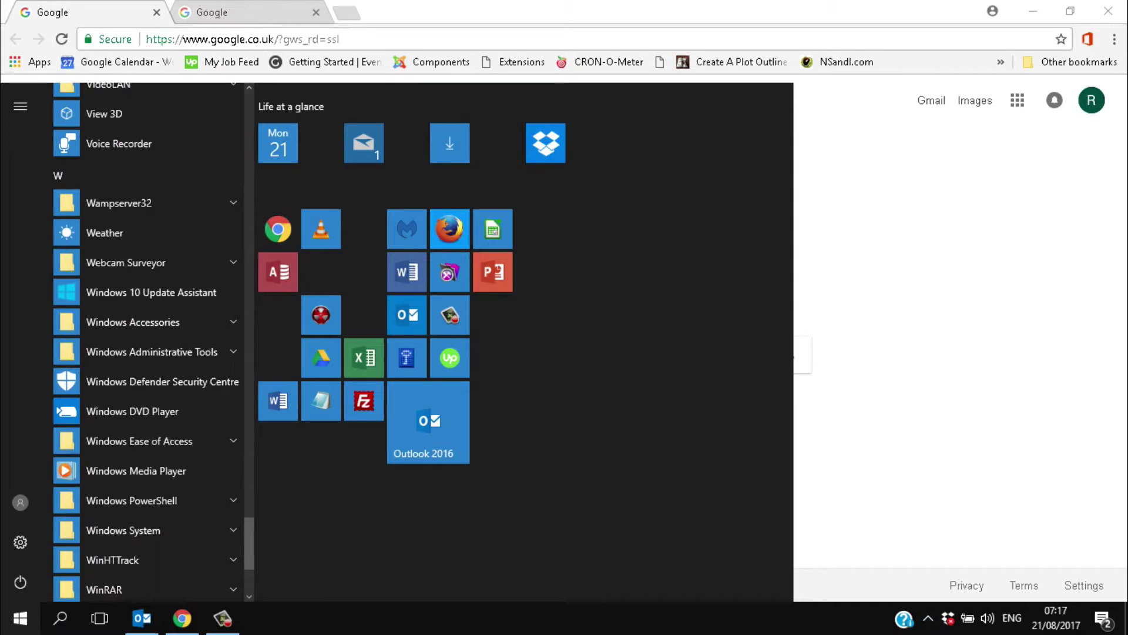
pyautogui.scroll(10, 147, 341)
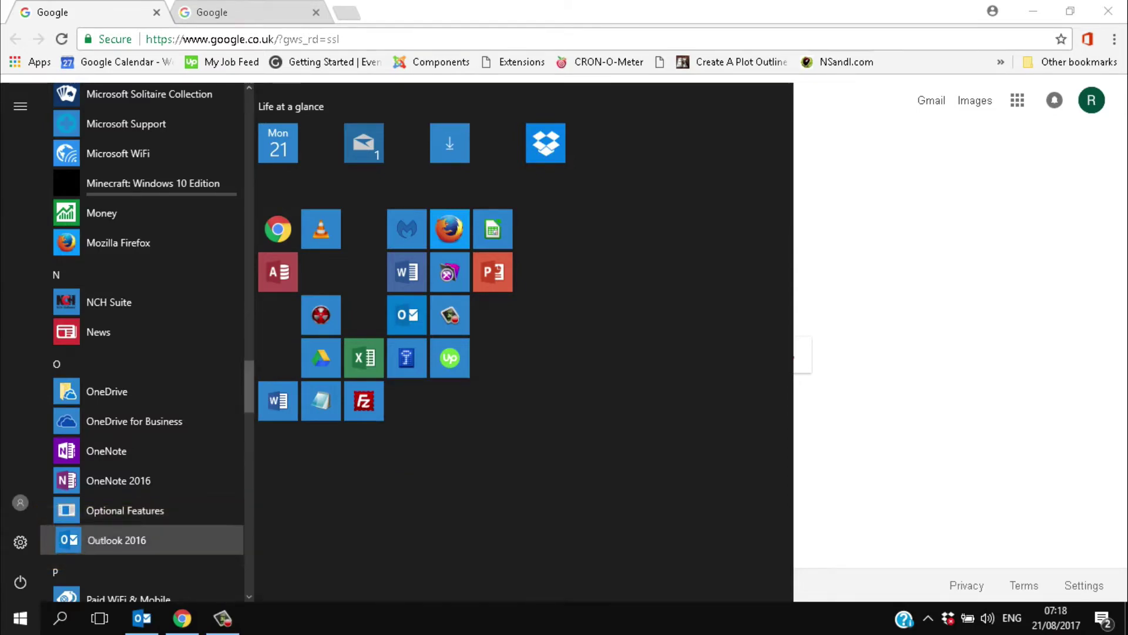
pyautogui.rightClick(118, 539)
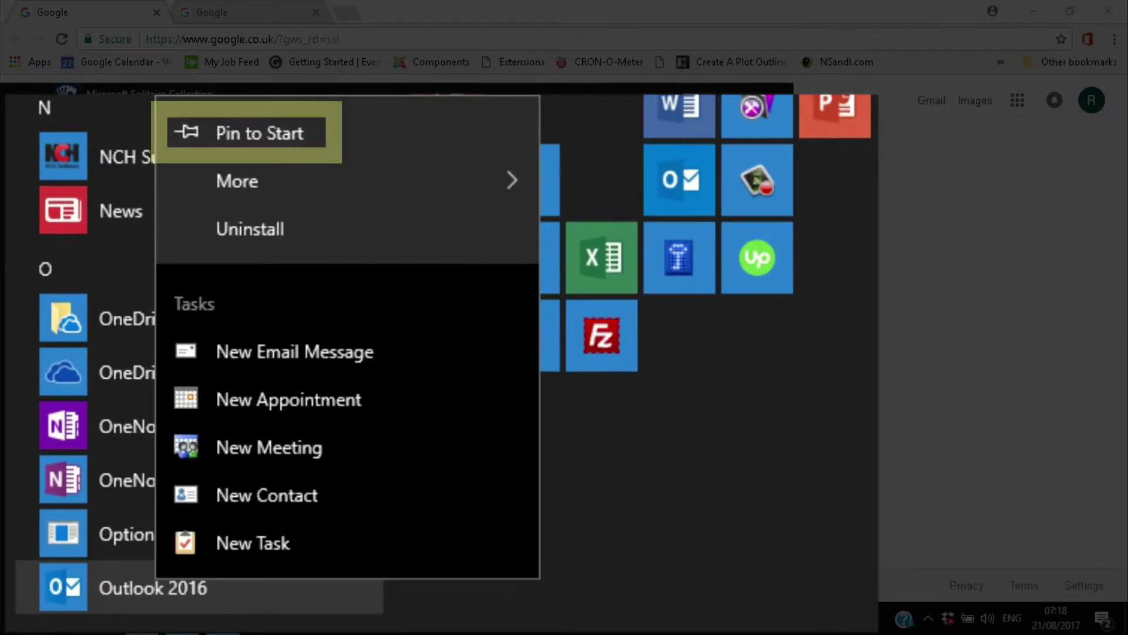
pyautogui.click(259, 134)
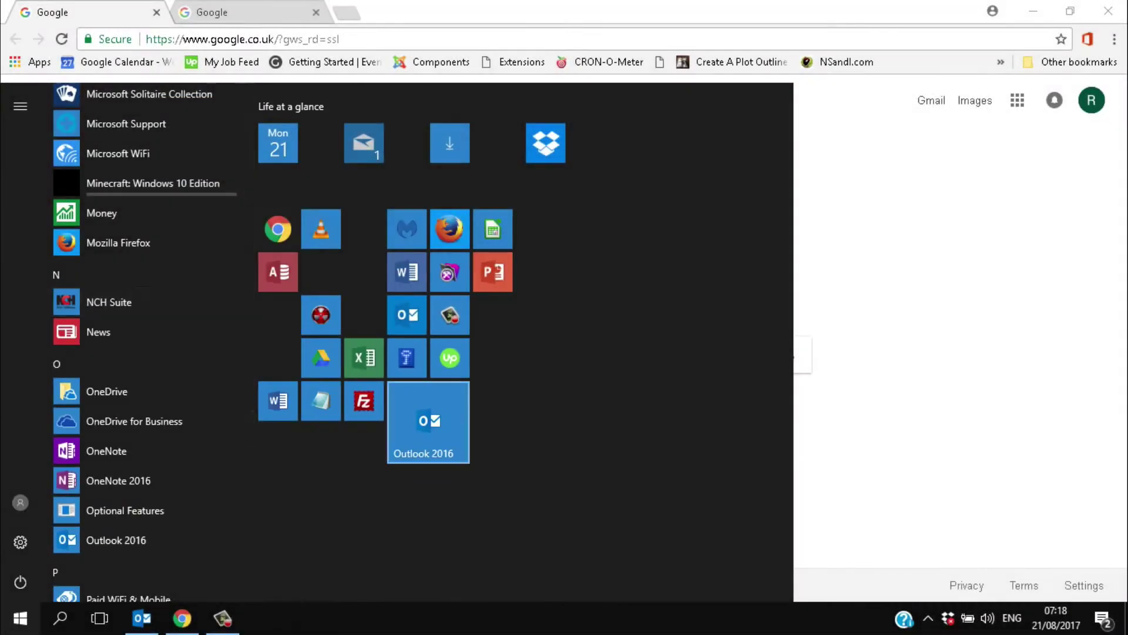
# Resize the pinned Outlook 2016 tile to Small
pyautogui.rightClick(429, 422)
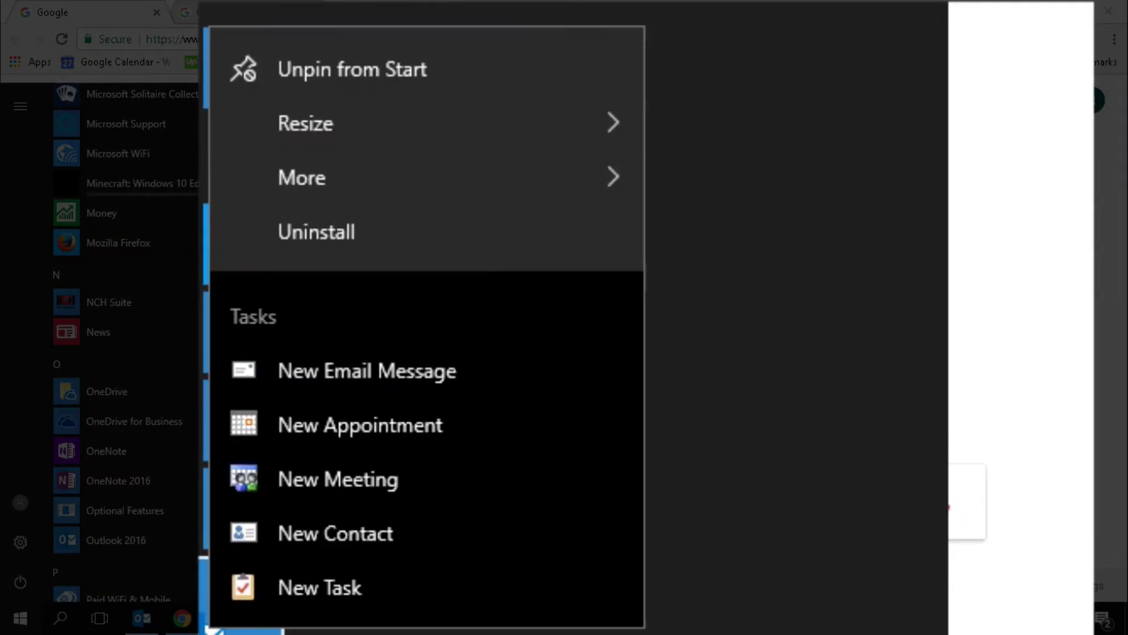
pyautogui.moveTo(307, 123)
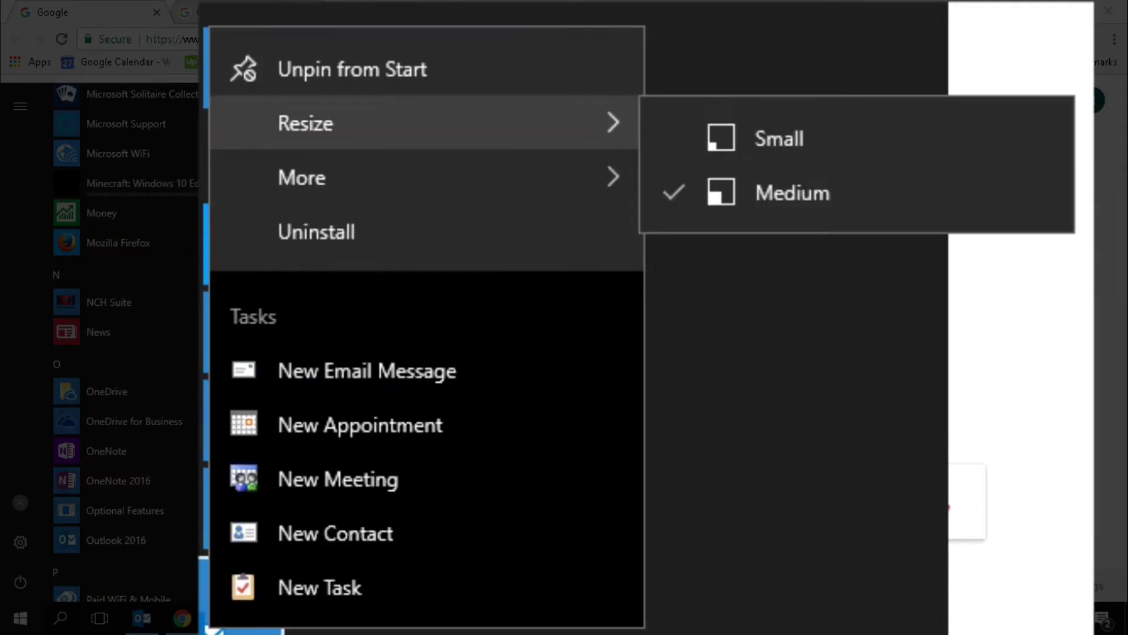
pyautogui.click(779, 139)
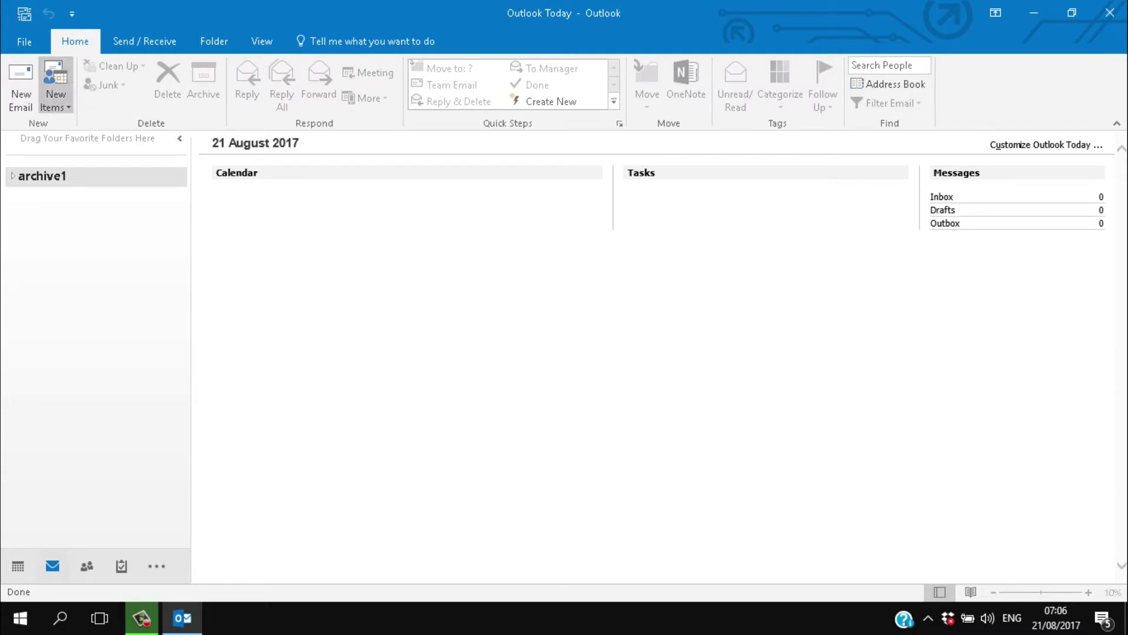
# Add a new account with the user's name, e-mail address and password, then submit it
pyautogui.click(24, 41)
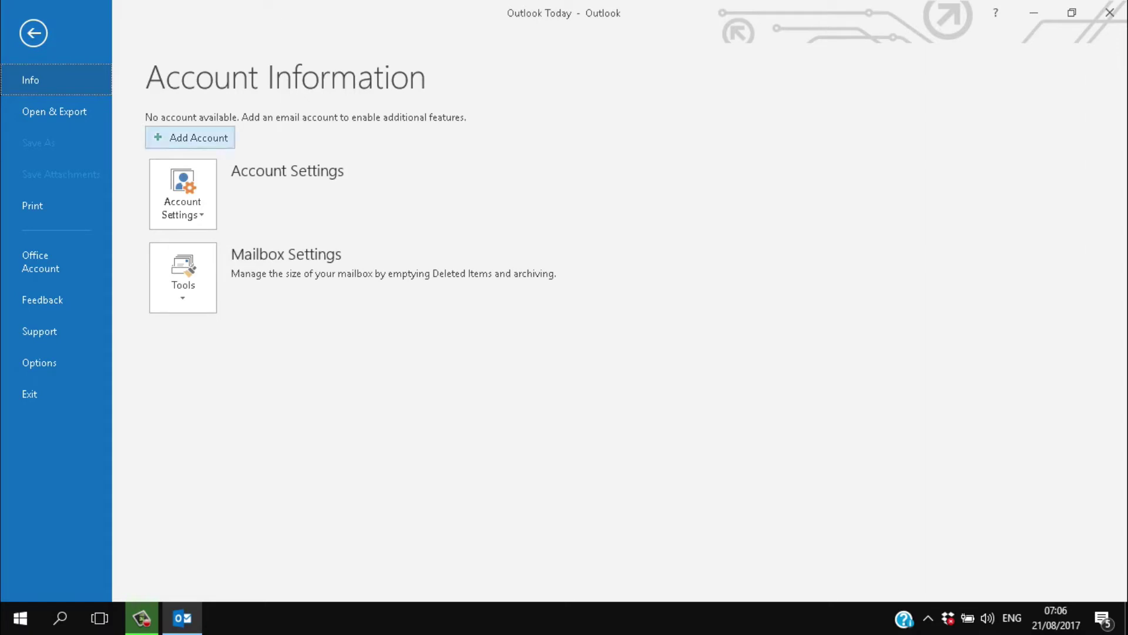
pyautogui.click(194, 138)
pyautogui.write('Richard')
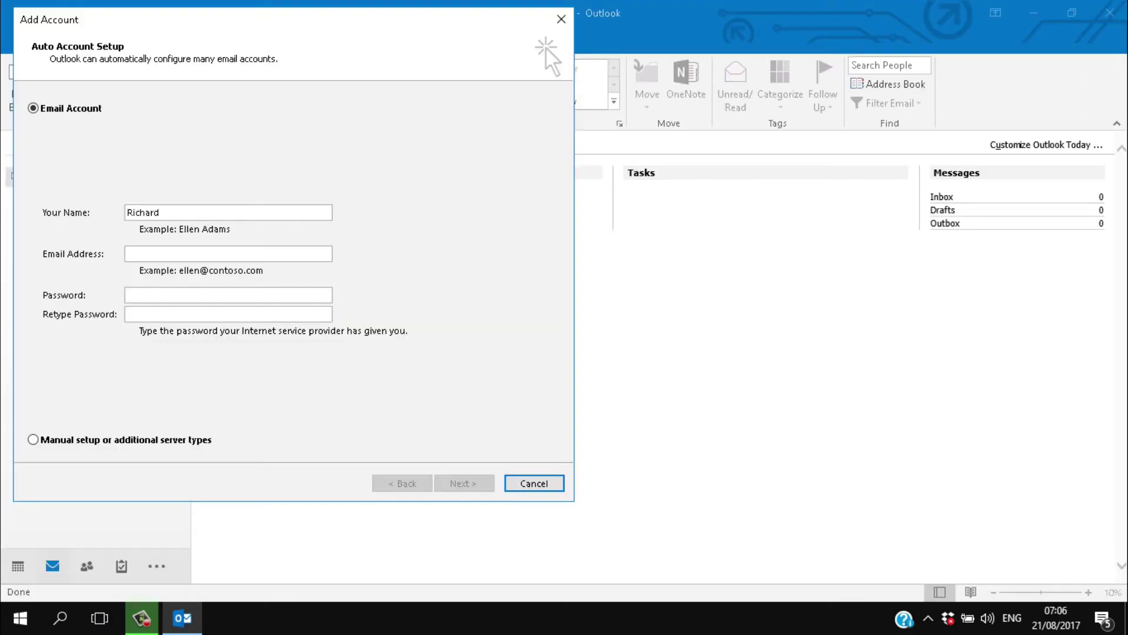
pyautogui.press('Tab')
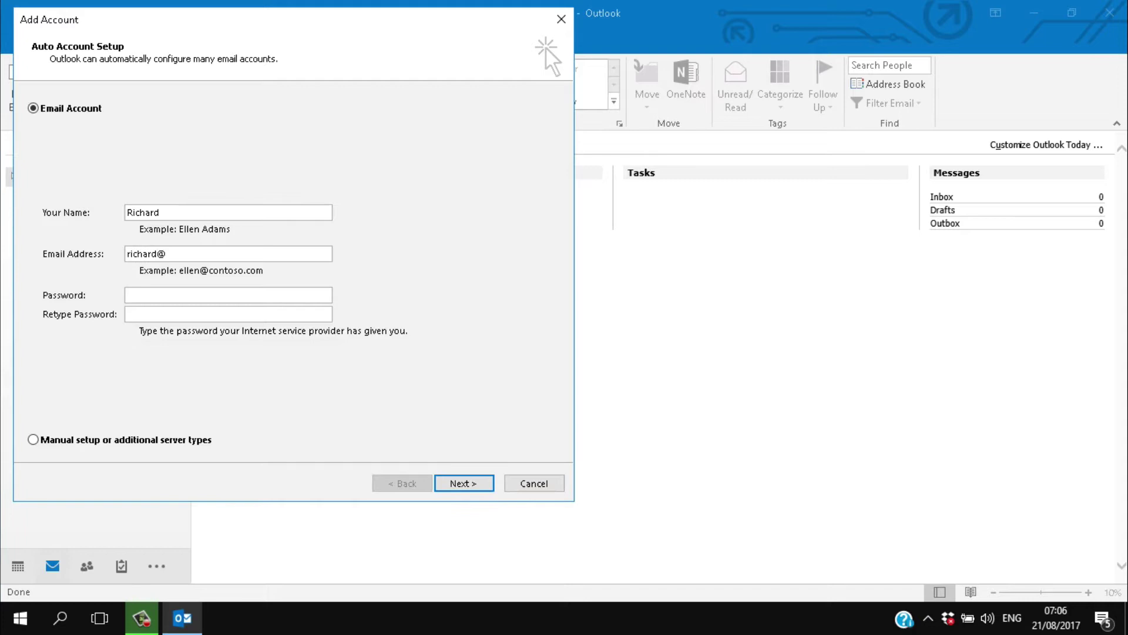
pyautogui.write('*******')
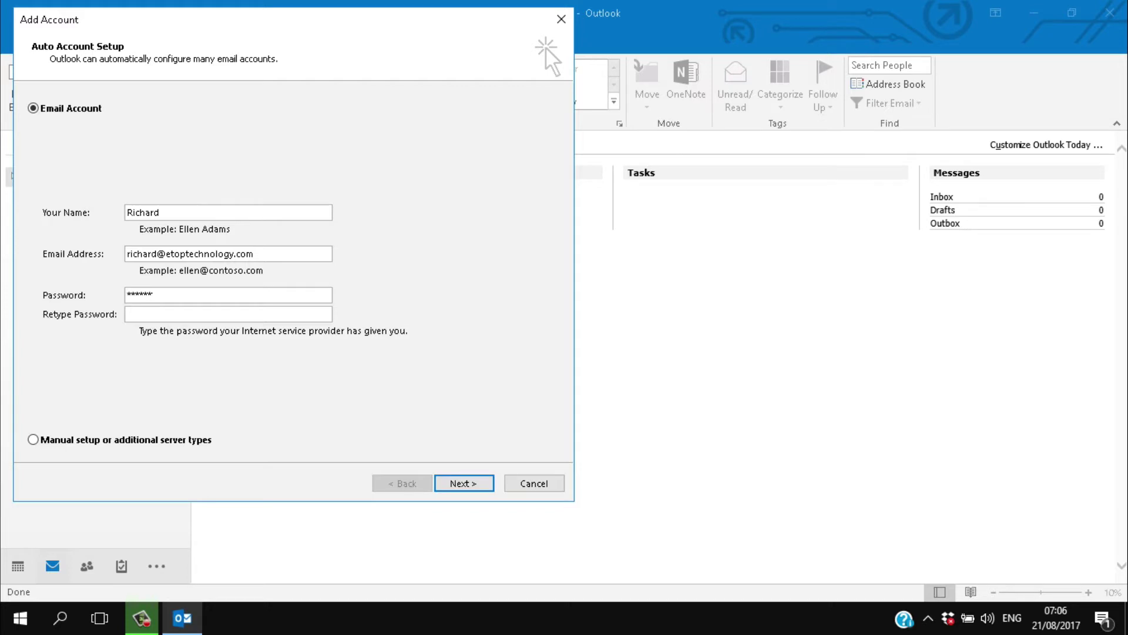
pyautogui.write('**')
pyautogui.click(228, 314)
pyautogui.write('****')
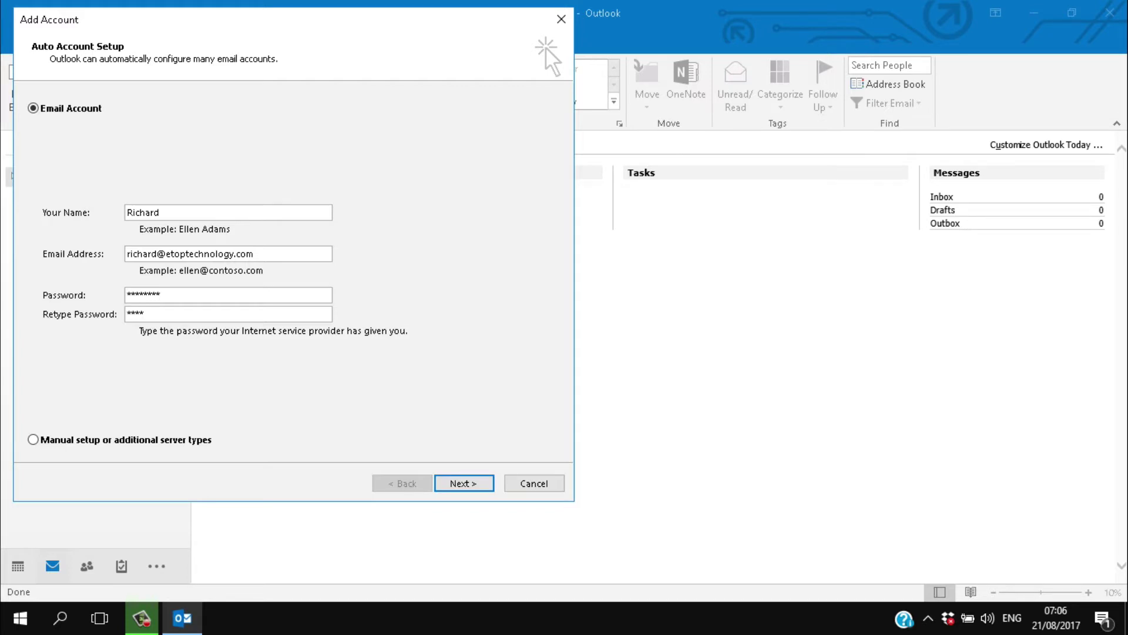
pyautogui.write('*****')
pyautogui.press('Return')
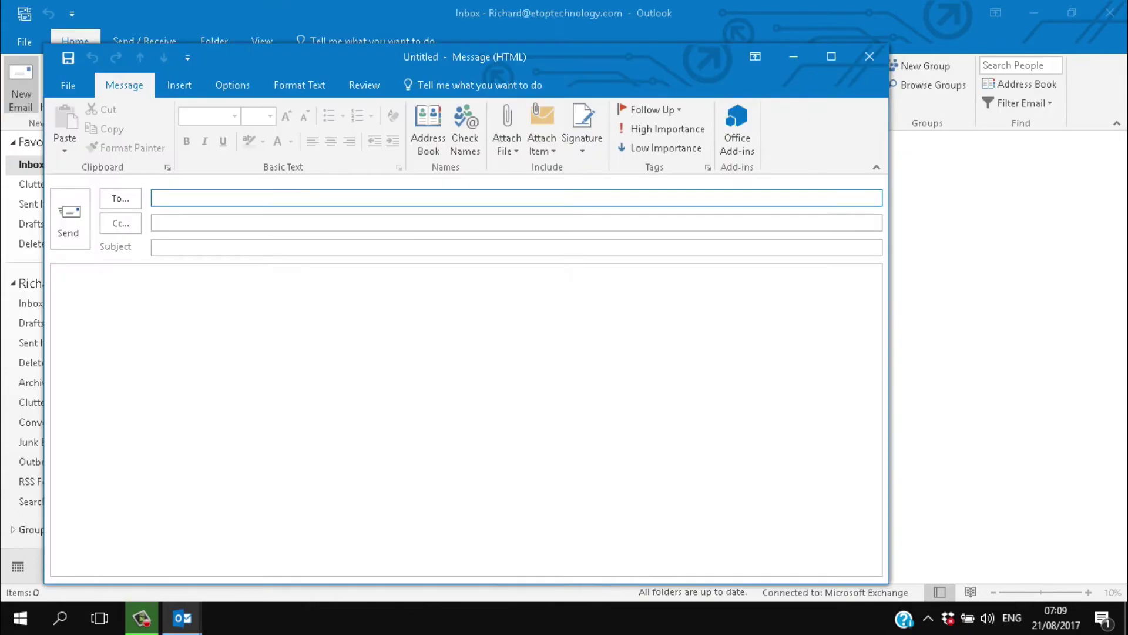
# Address a new email to the suggested colleague with subject 'New Outlook Account'
pyautogui.write('jonath')
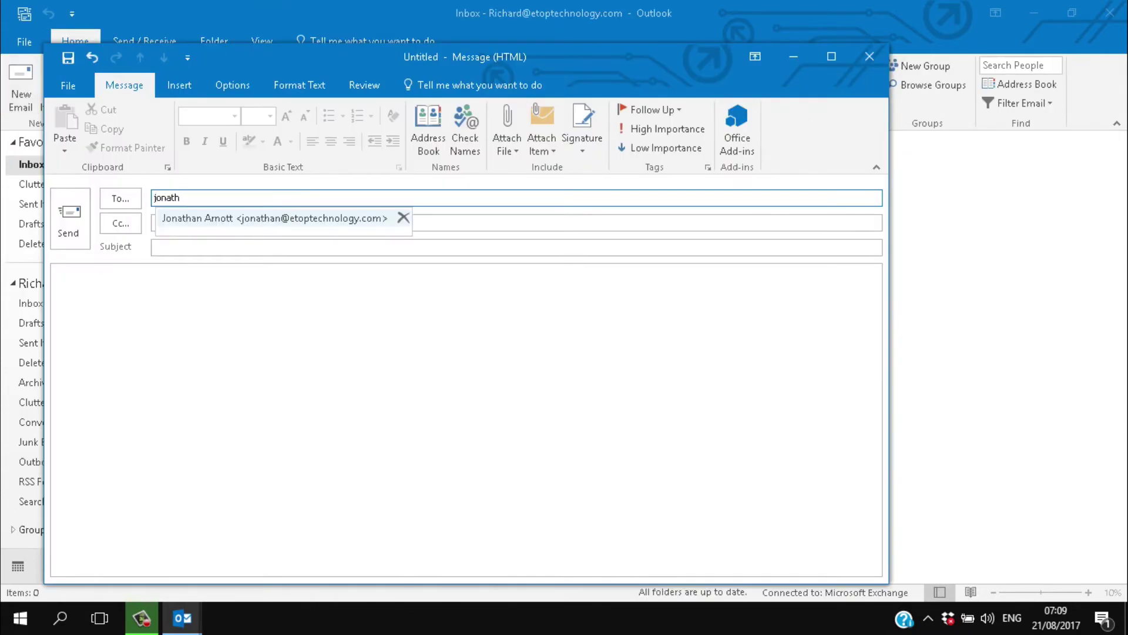
pyautogui.press('Tab')
pyautogui.press('Tab')
pyautogui.write('New ')
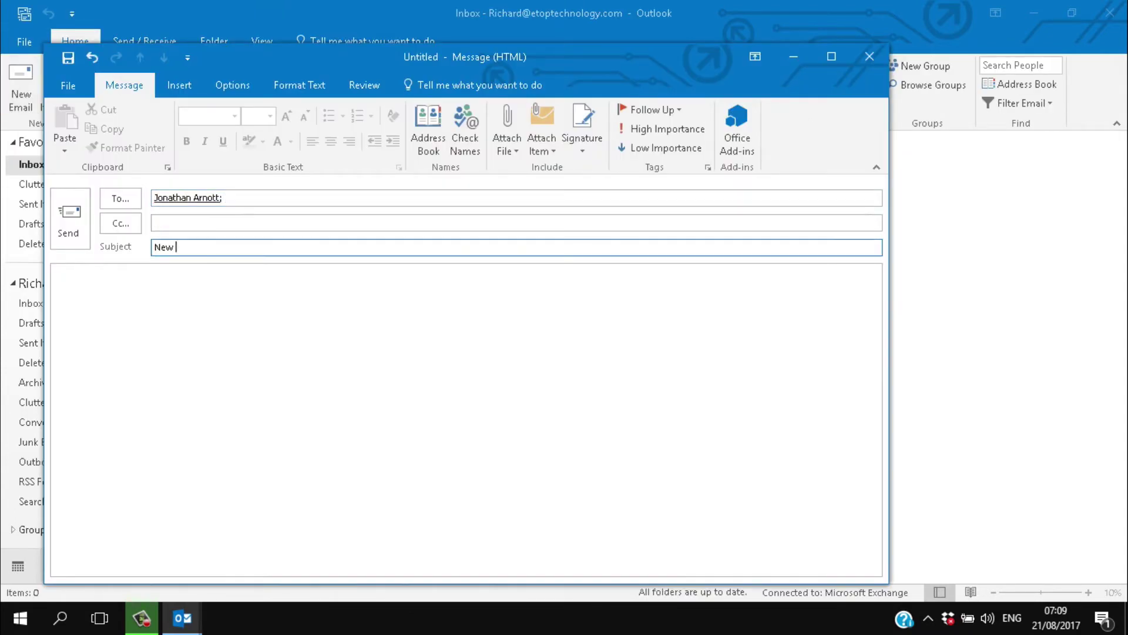
pyautogui.write('Outlook Account')
pyautogui.press('Tab')
# Write a greeting and a body saying Outlook was just installed on the computer
pyautogui.write('Hi')
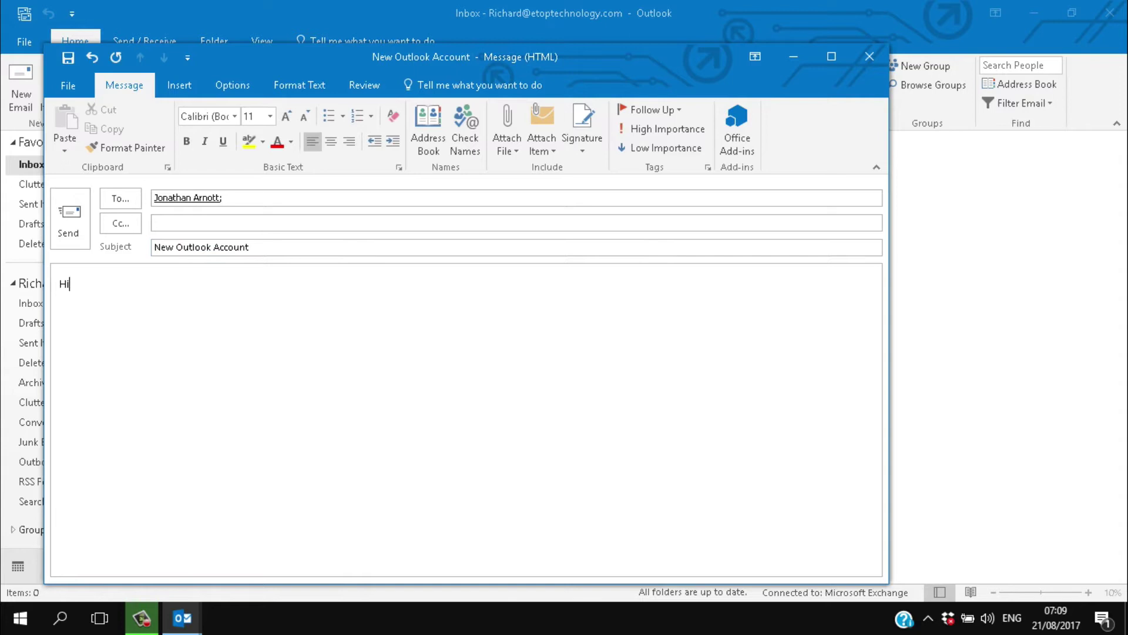
pyautogui.write(' Jonathan')
pyautogui.press('Return')
pyautogui.press('Return')
pyautogui.write("I've just logg")
pyautogui.press('BackSpace')
pyautogui.press('BackSpace')
pyautogui.press('BackSpace')
pyautogui.press('BackSpace')
pyautogui.write('installed Outlook on my comp')
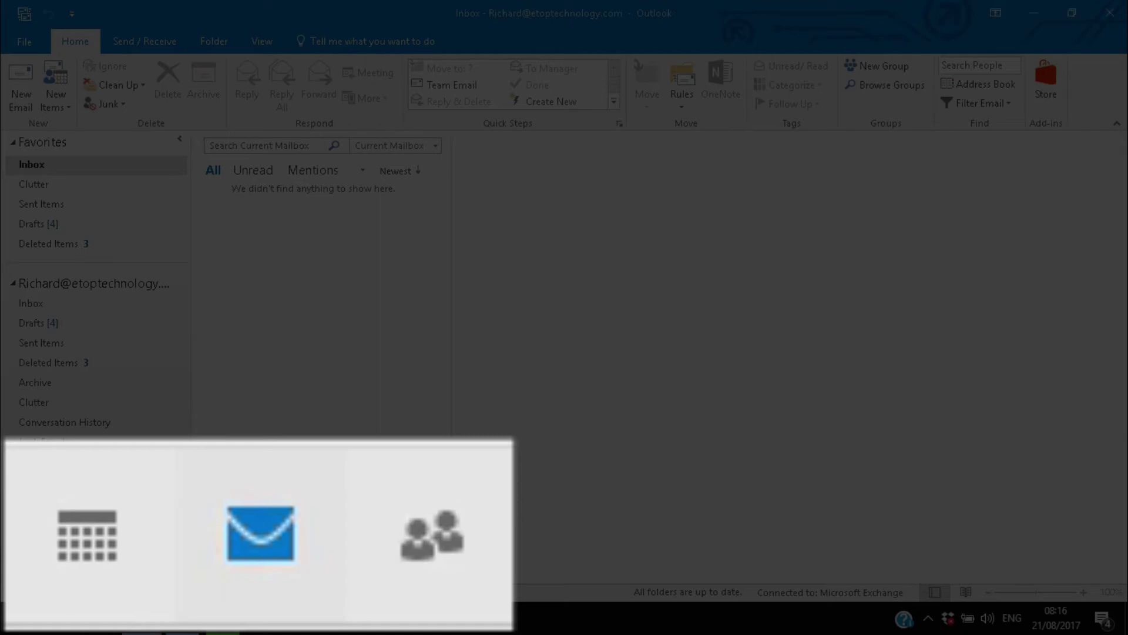
# Switch to the Calendar view showing August 2017
pyautogui.click(17, 566)
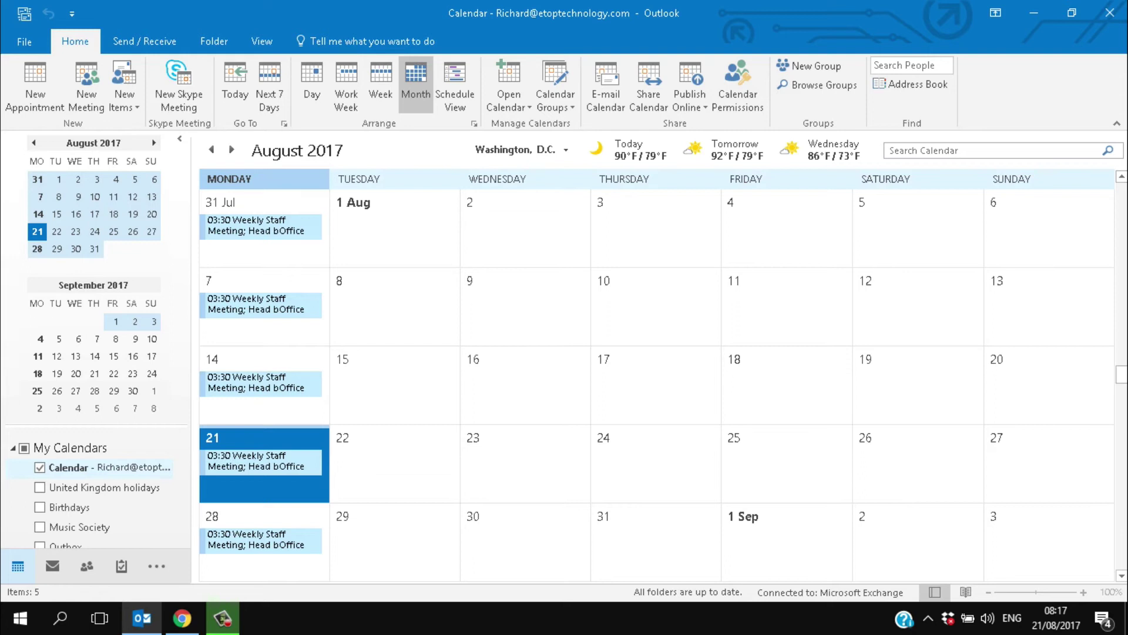
# Go back to the account's empty Inbox from the month calendar
pyautogui.click(53, 566)
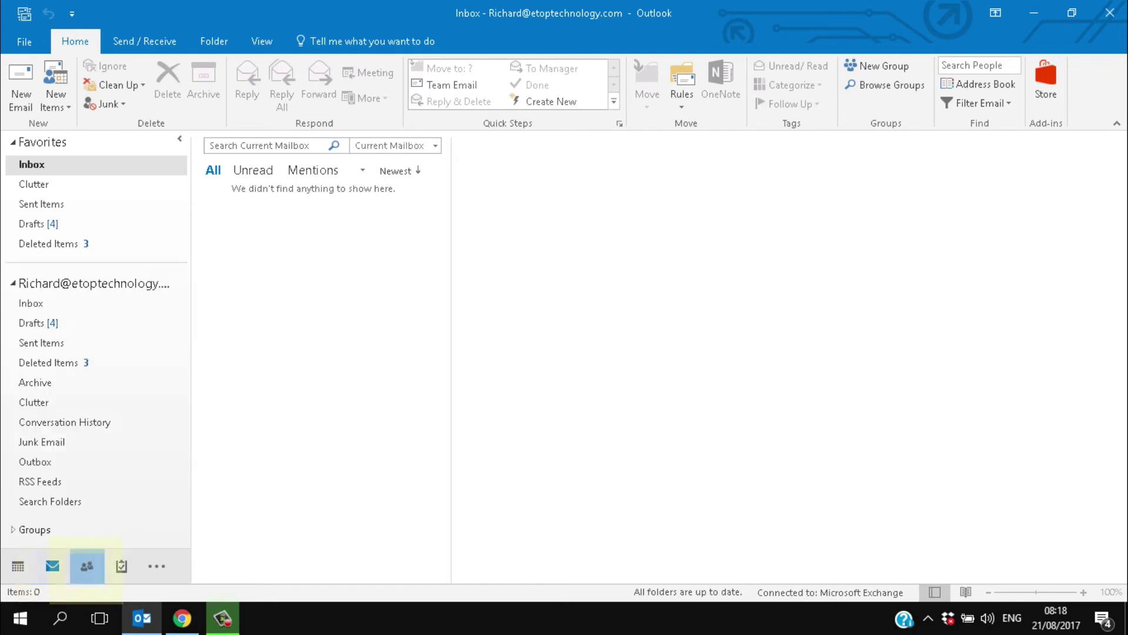
# Open the People view and display the second contact's details
pyautogui.click(87, 566)
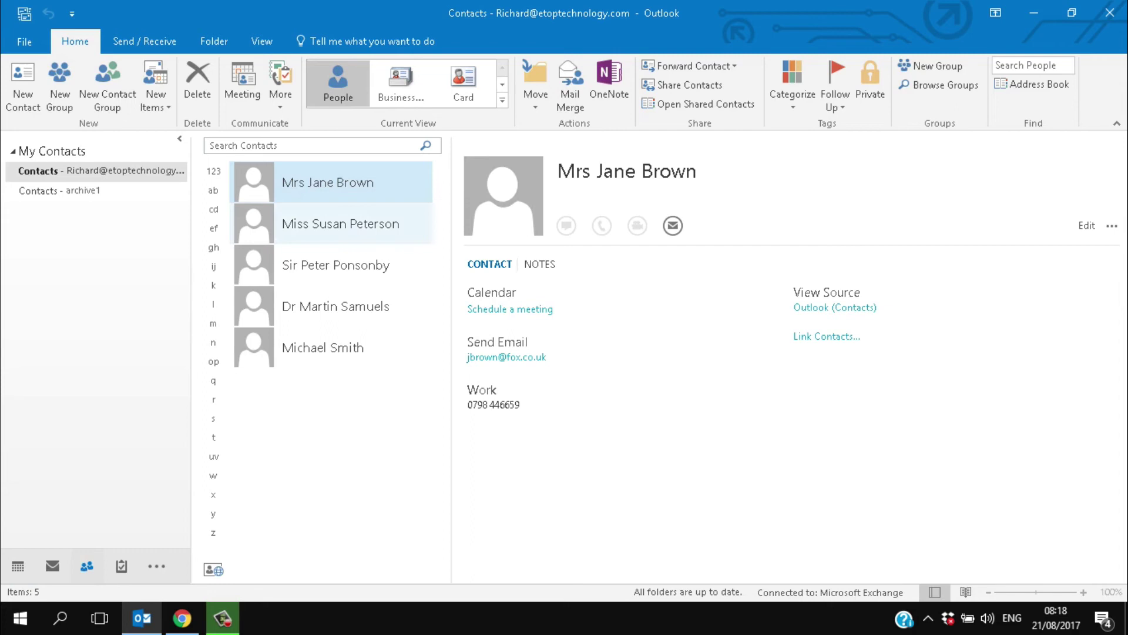
pyautogui.click(341, 223)
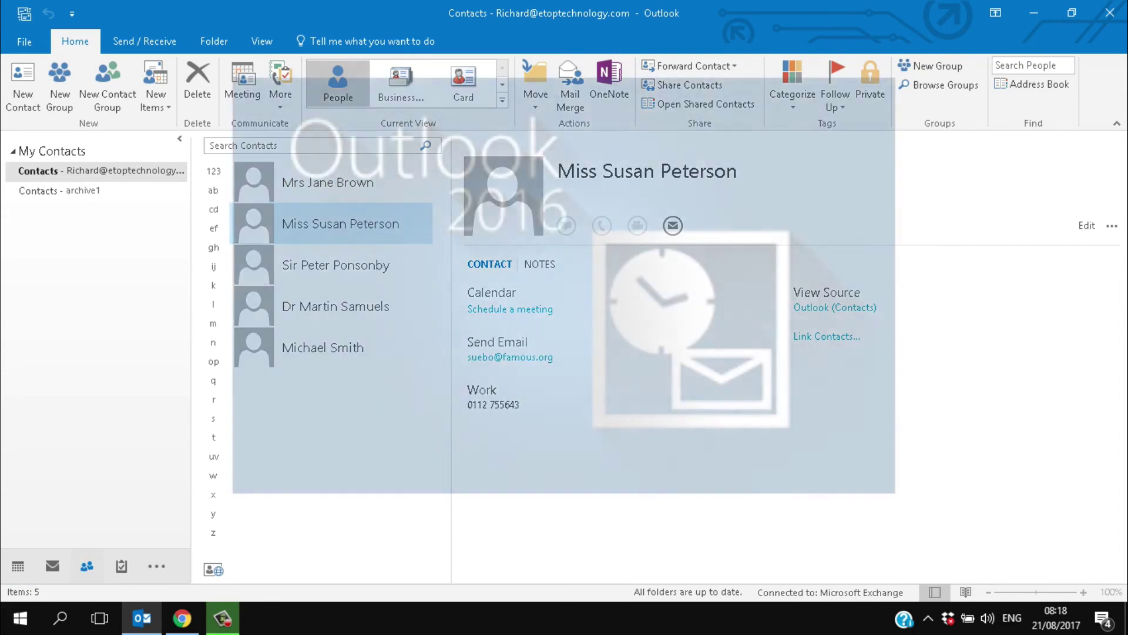